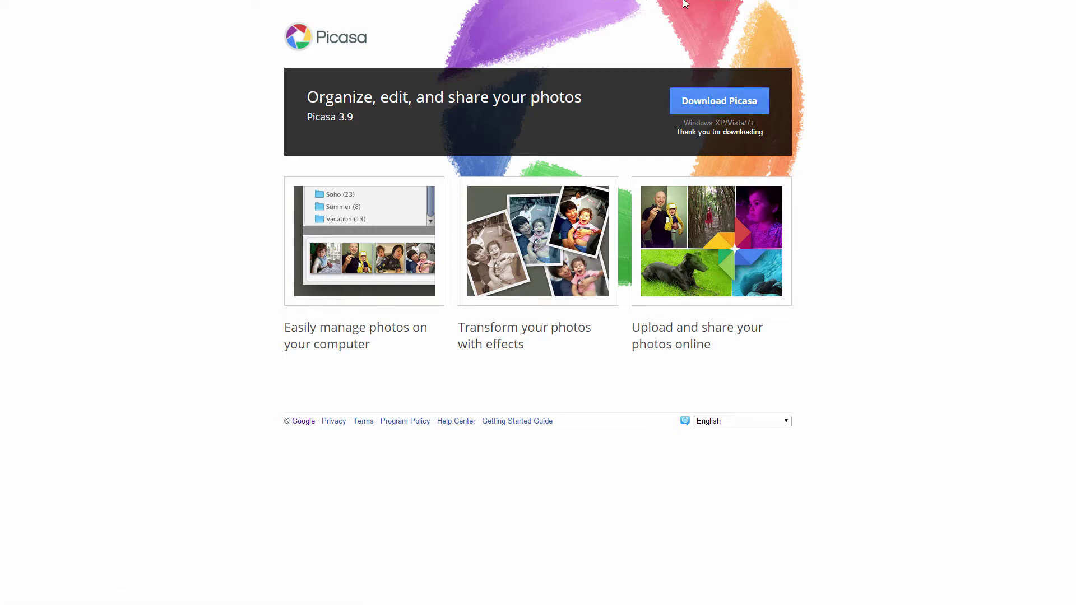
Exit Chrome's full-screen view using the bubble at the top of the window.
mouse_move(589, 7)
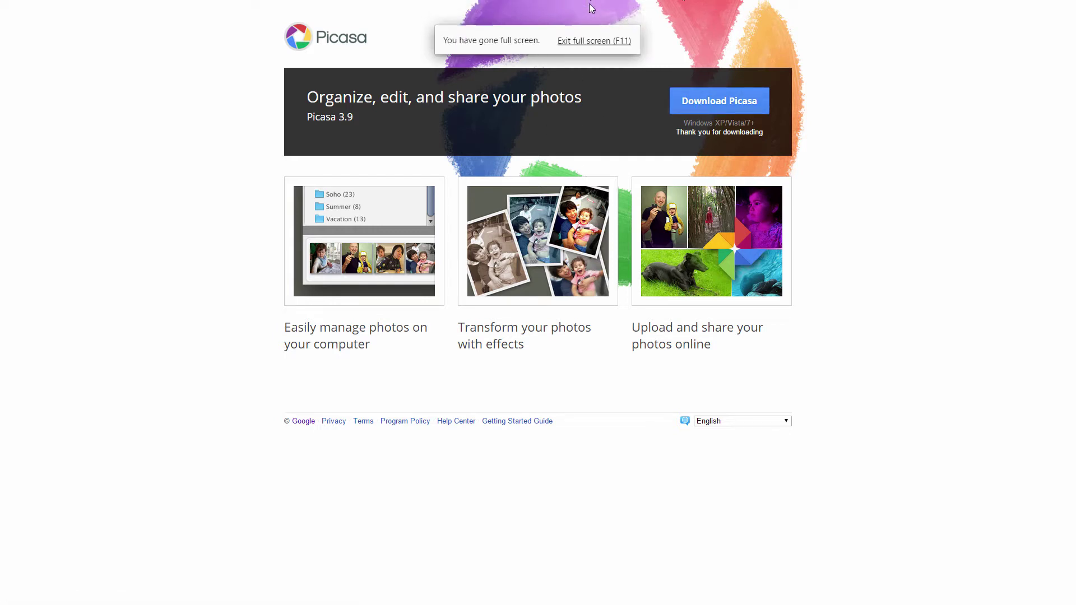
click(580, 39)
Bring Picasa to the front and select kitchen photo IMG_4363 in the kitchens folder.
click(562, 594)
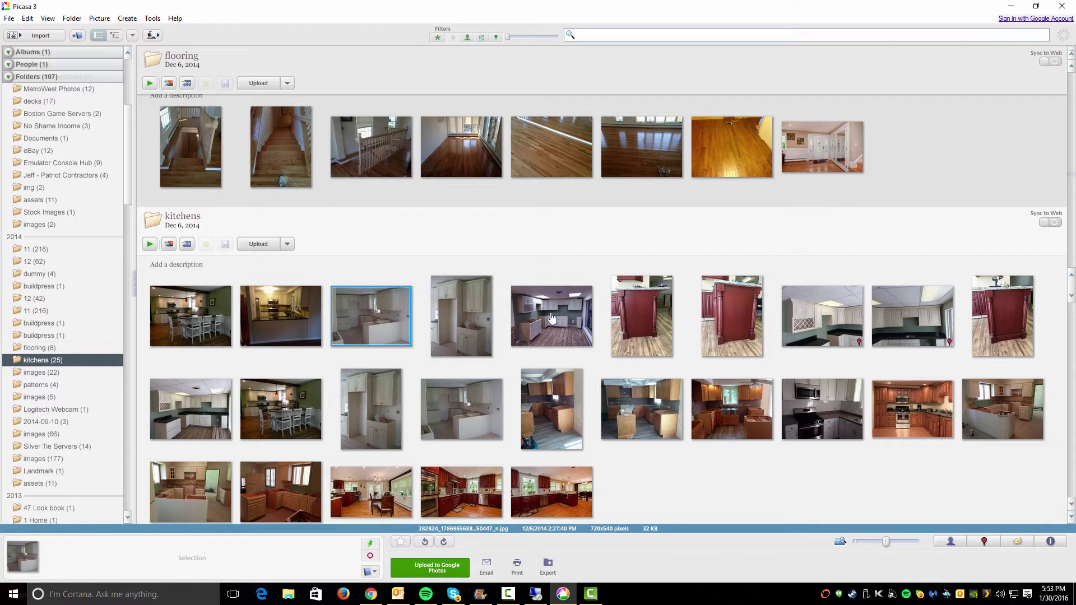
click(570, 323)
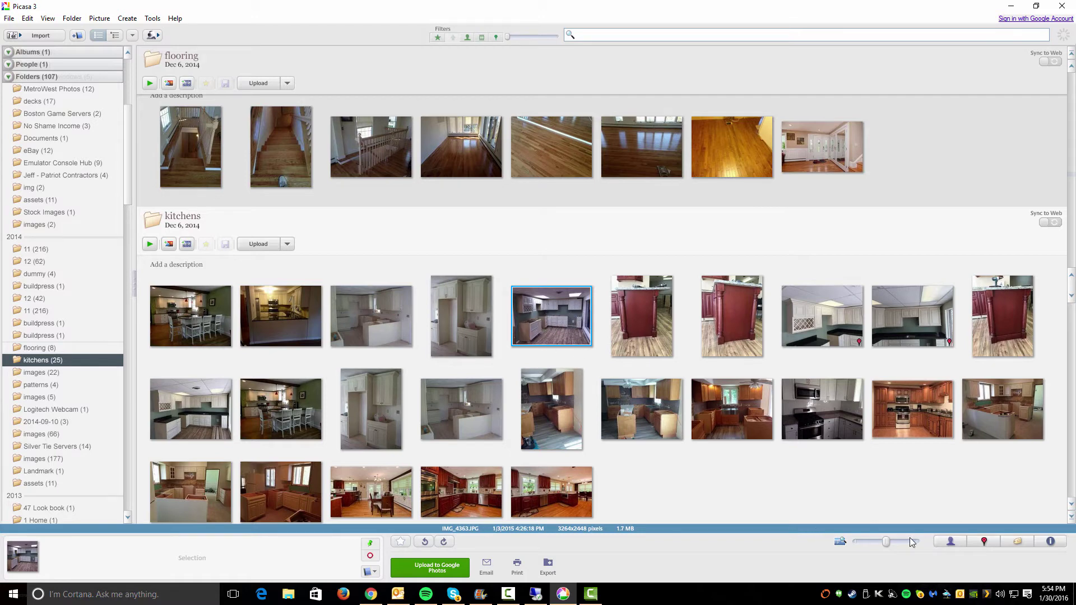
Search 'derry nh' in the Places panel and pin IMG_4363 at Derry, NH.
click(986, 545)
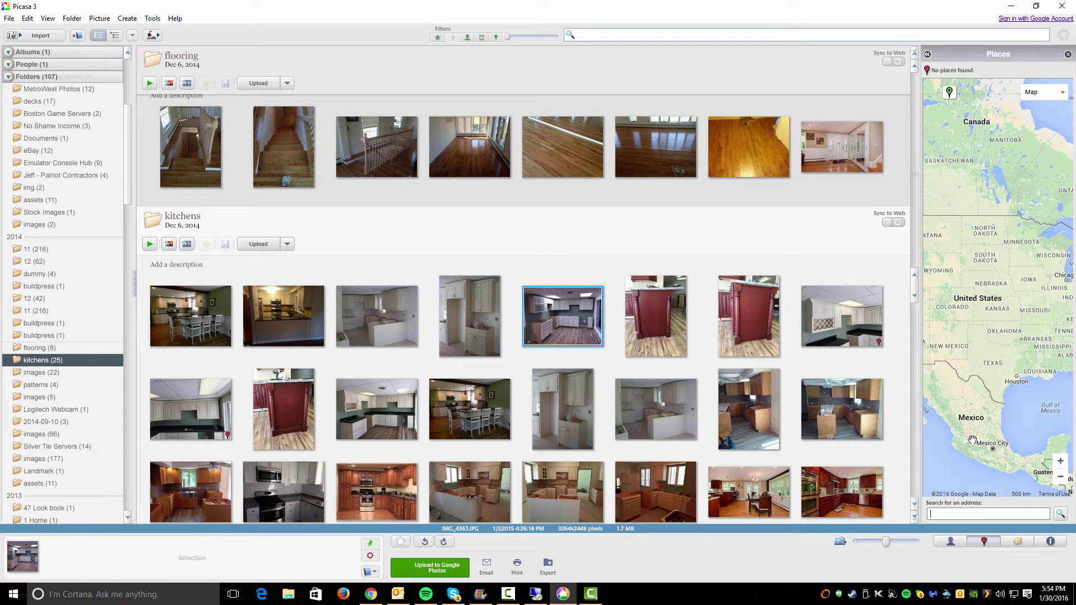
text(derry nh)
click(1061, 514)
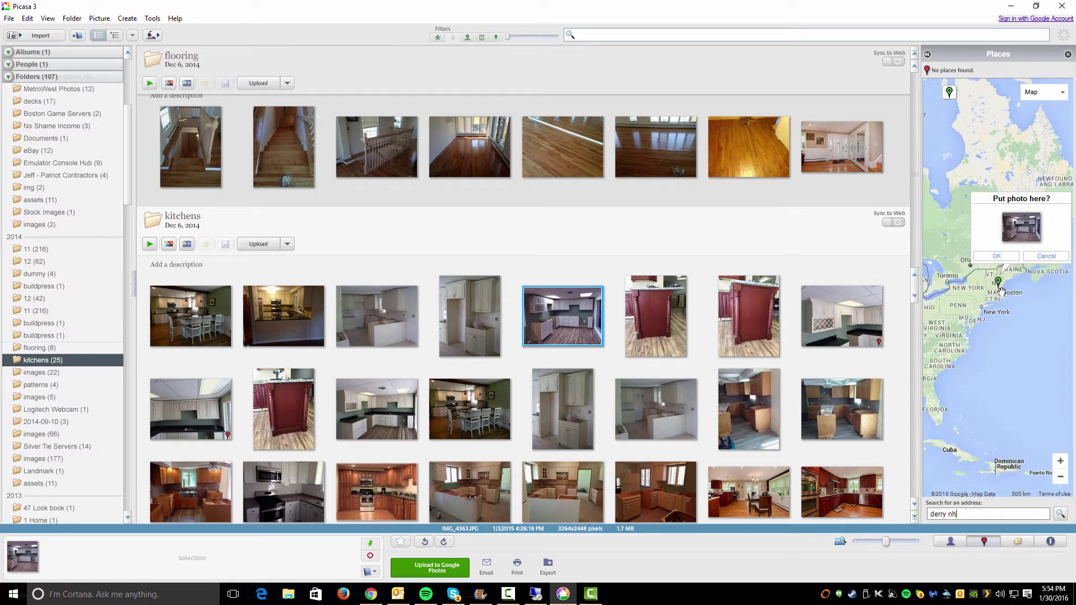
click(998, 257)
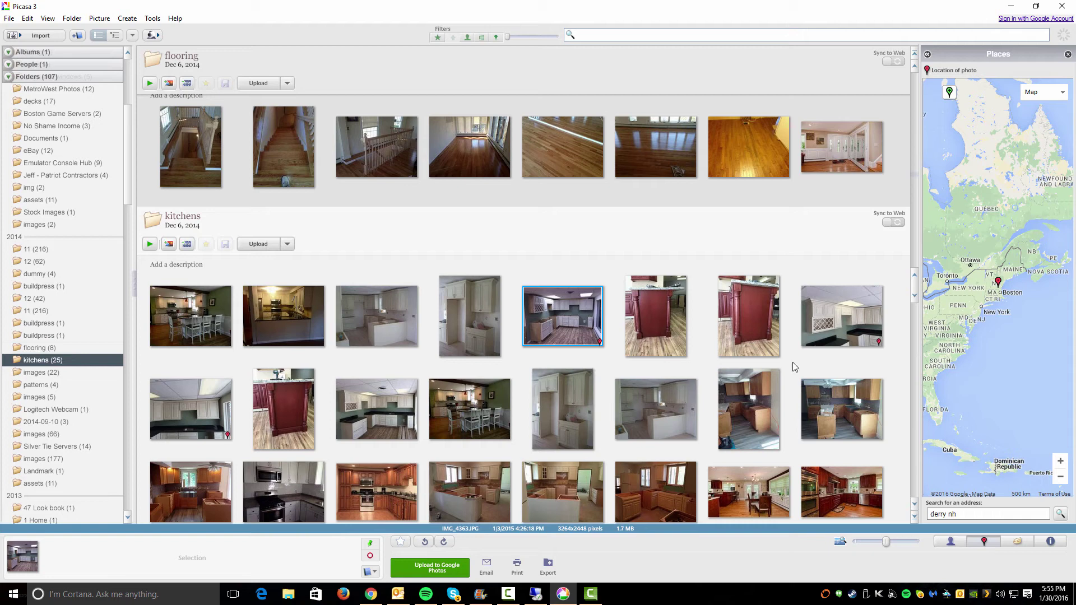
Scroll to the white-cabinet kitchen photo IMG_4510 and open it full size.
scroll(795, 365, down, 1)
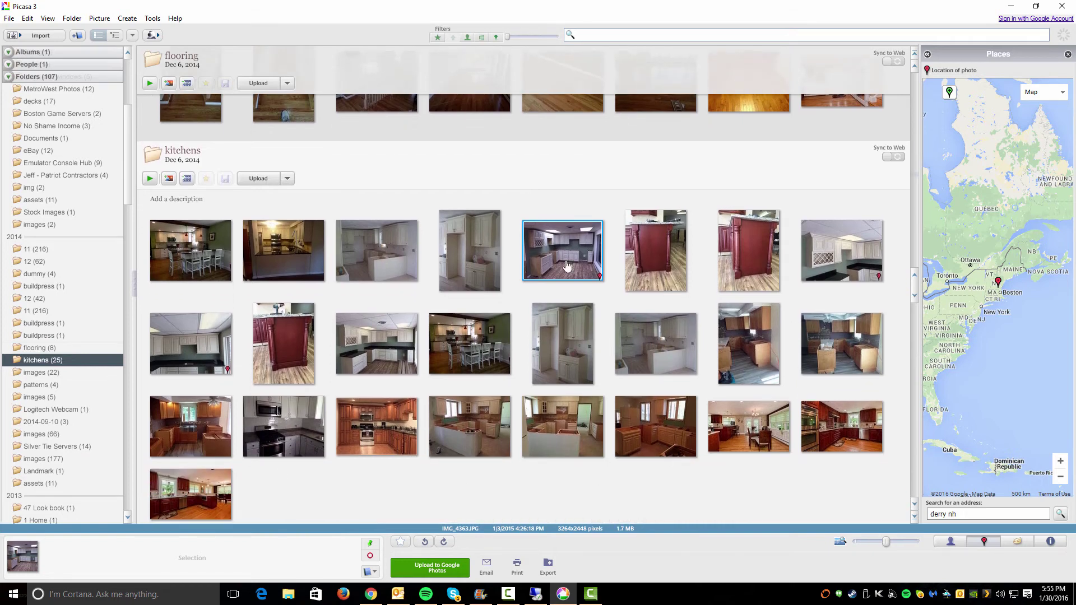
click(858, 274)
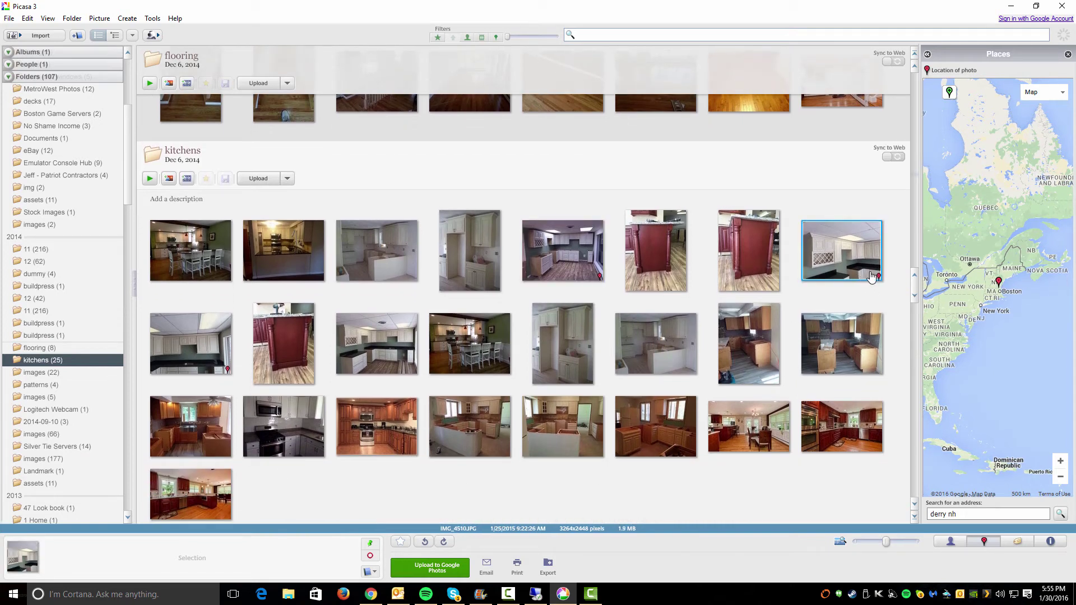
double_click(863, 275)
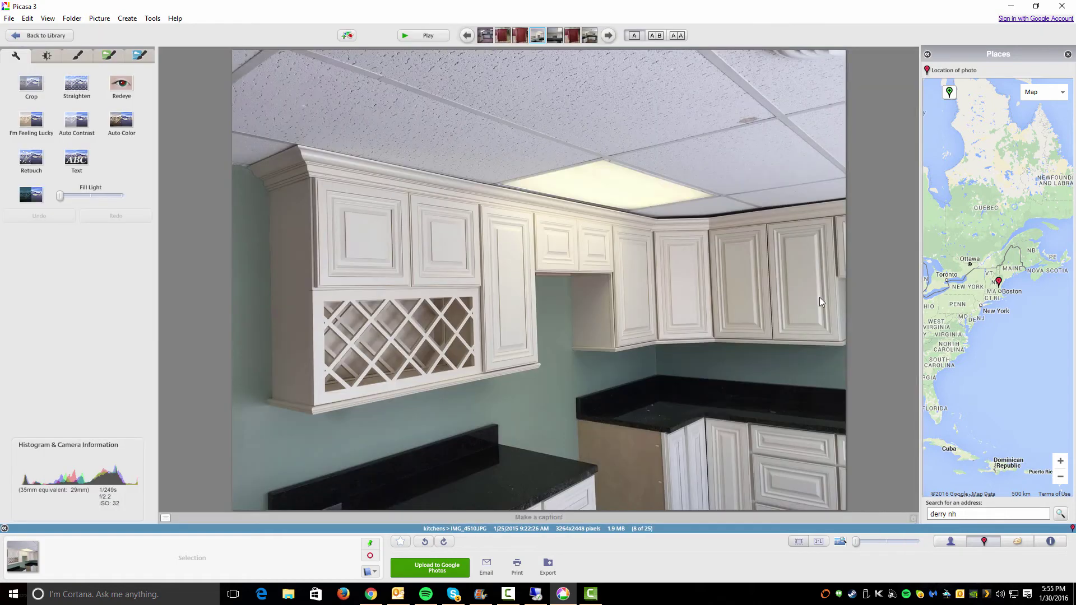
Review the photo's people, properties including GPS latitude and longitude, and map location, then open its context menu.
click(951, 542)
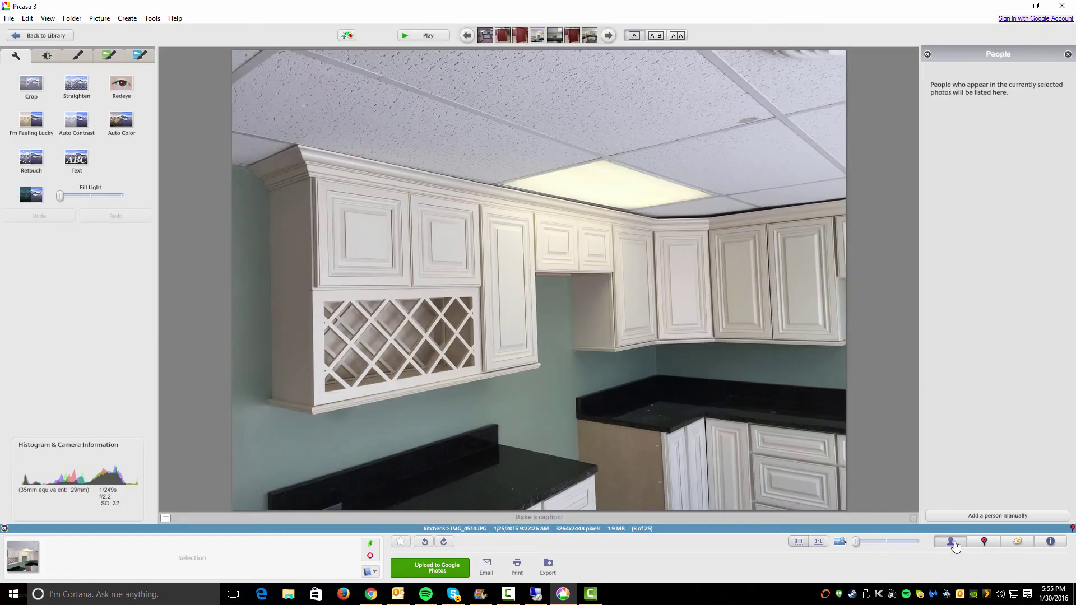
click(1051, 541)
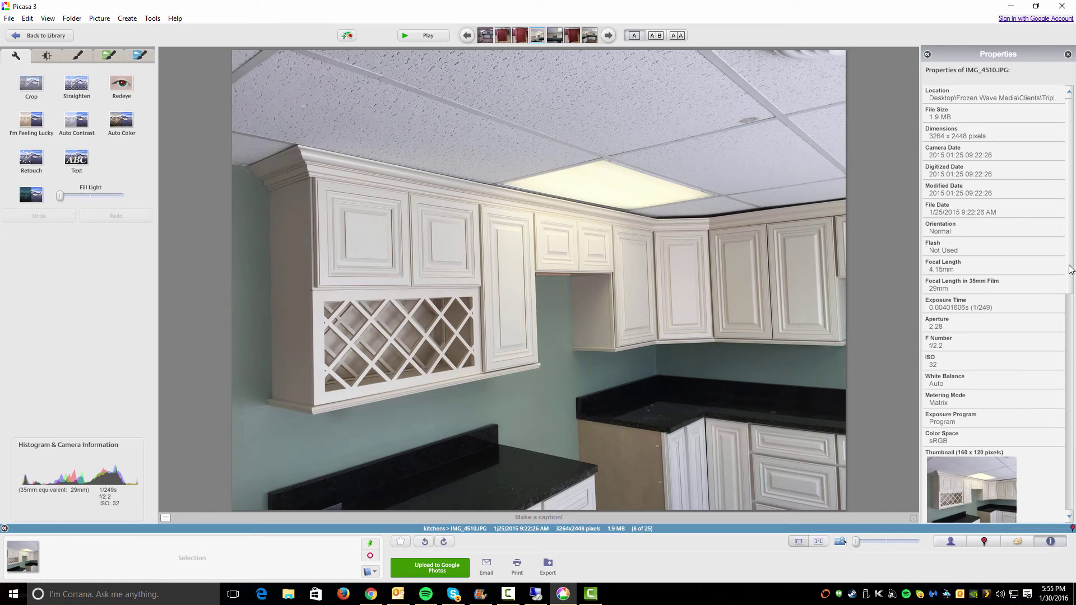
scroll(1070, 370, down, 5)
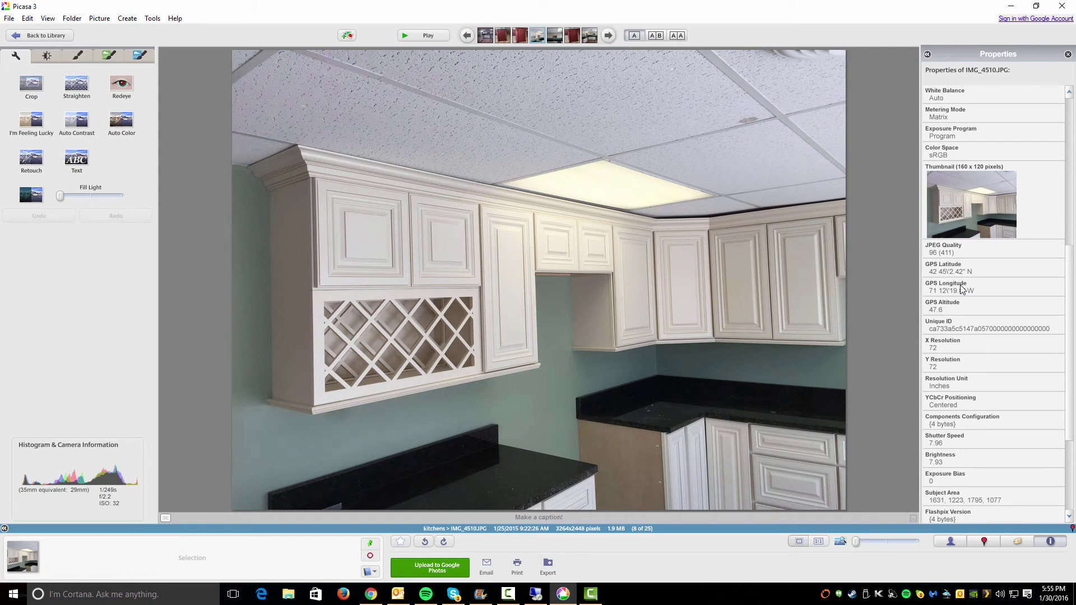
click(984, 541)
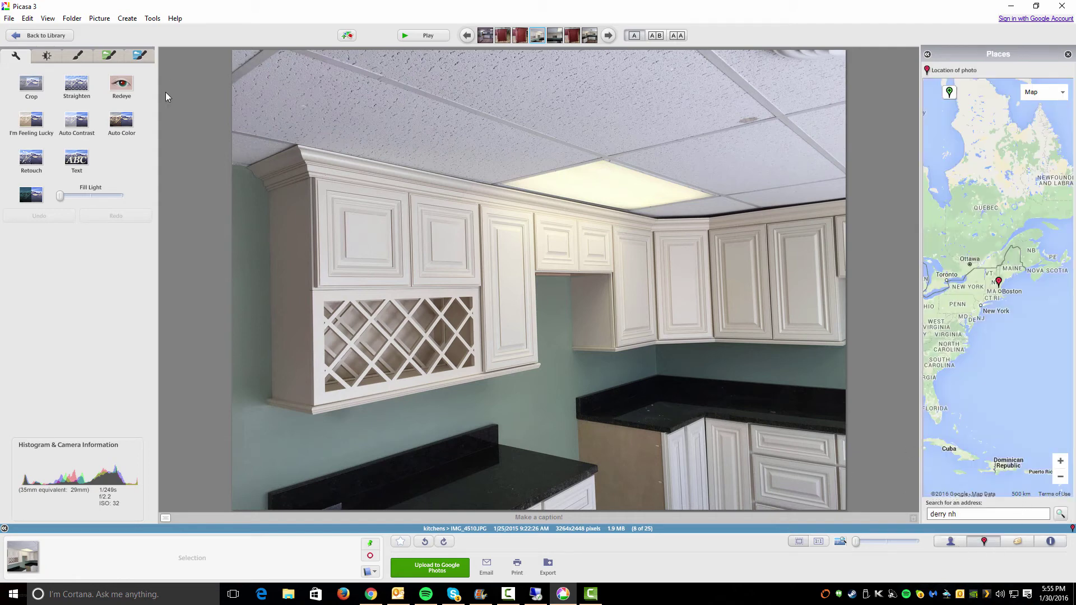
right_click(868, 63)
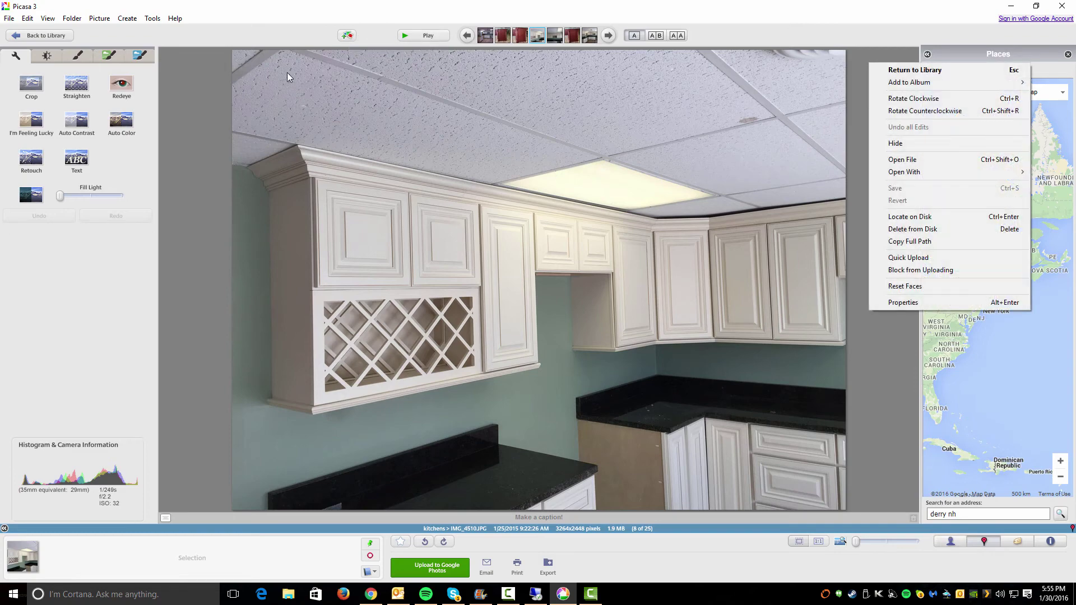
Back in the library, select five kitchen photos and geotag them to Derry, NH.
click(48, 36)
click(48, 36)
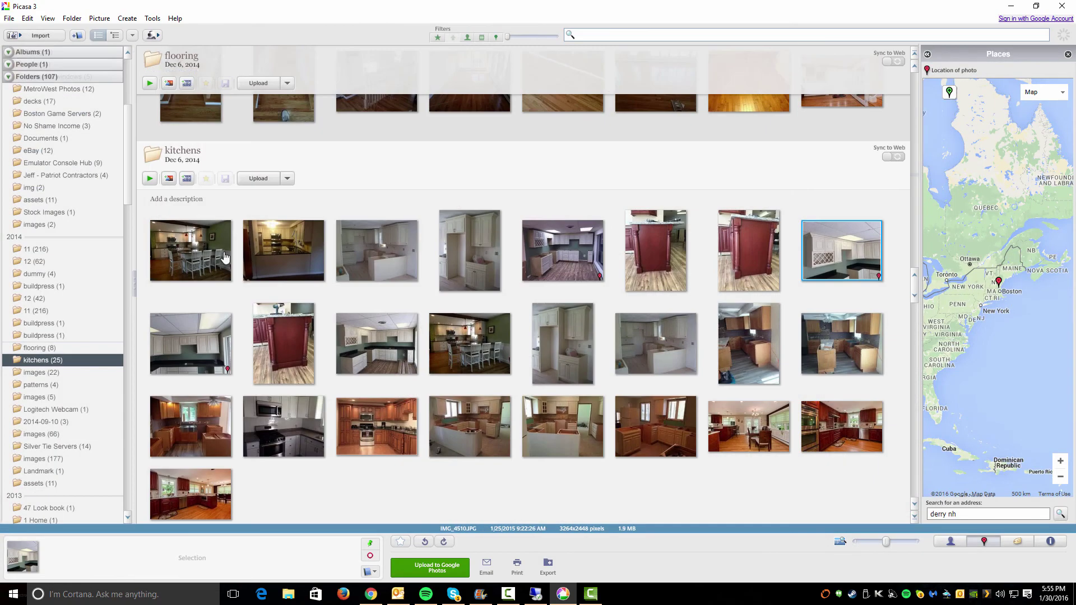
ctrl+click(202, 249)
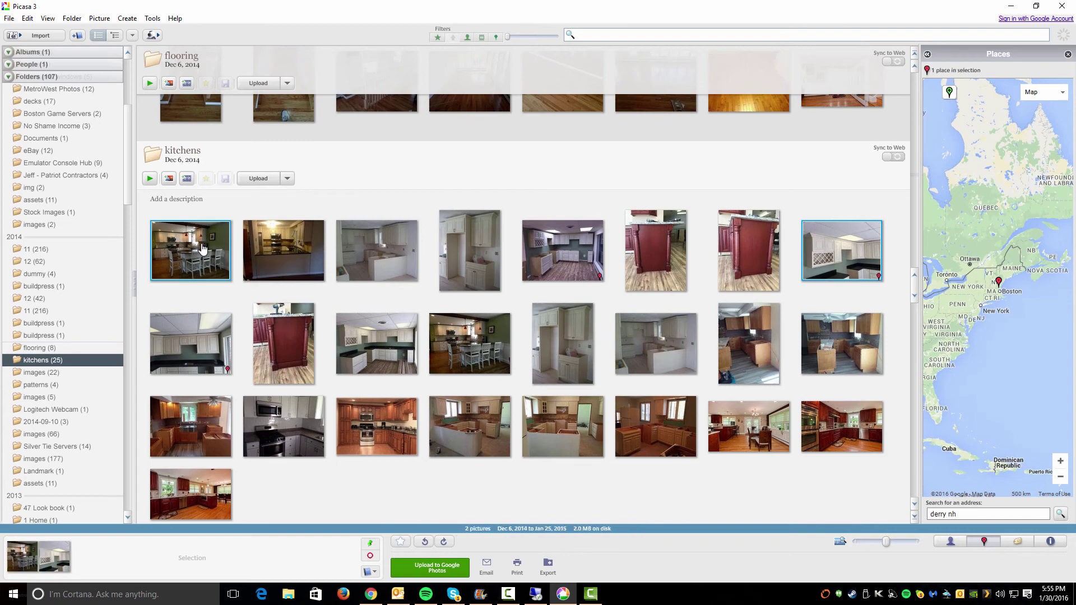
ctrl+click(273, 256)
ctrl+click(371, 256)
ctrl+click(479, 259)
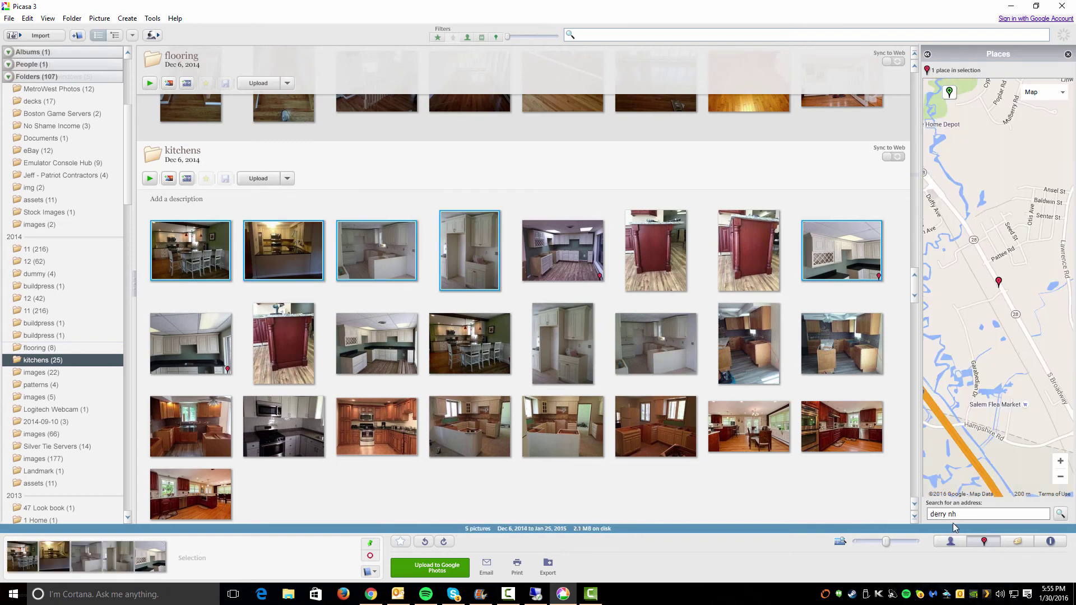
click(1060, 514)
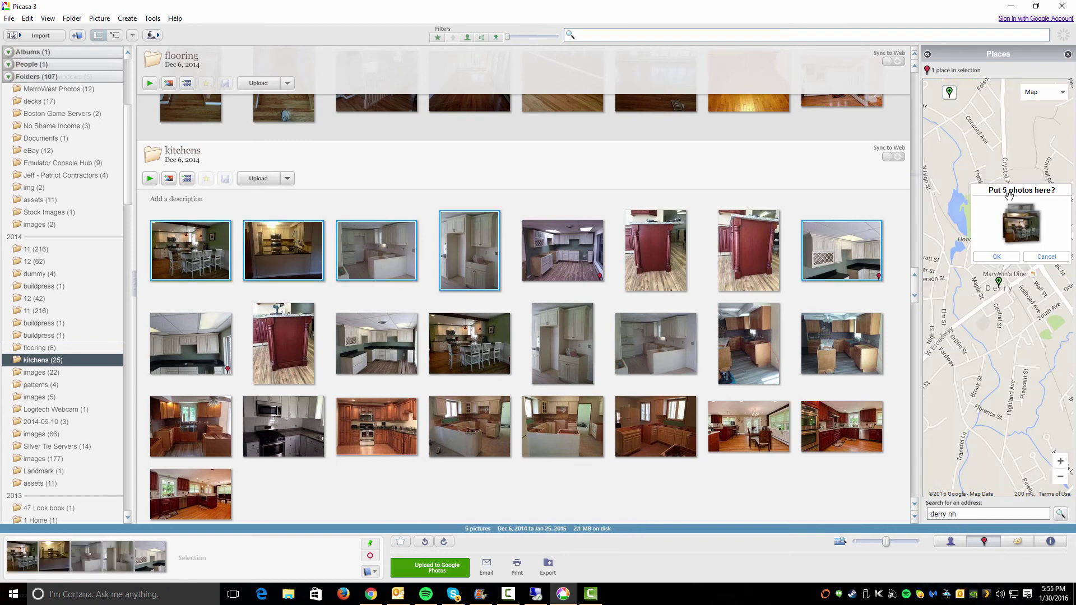
click(1003, 257)
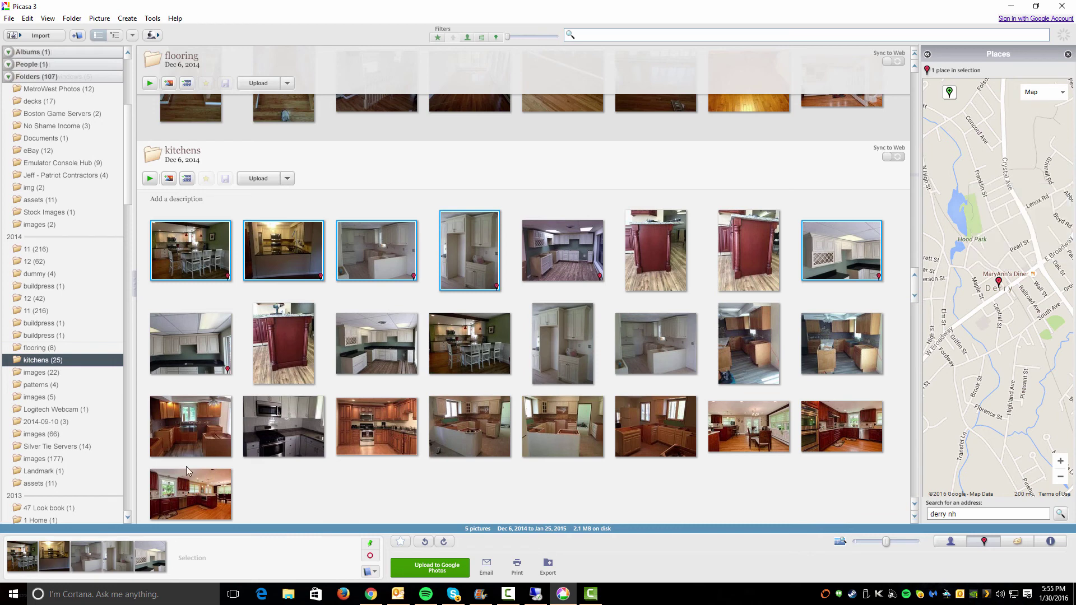
Select fourteen kitchen photos, including the red-island and wood-cabinet shots, and pin them to Derry, NH.
ctrl+click(284, 365)
ctrl+click(379, 360)
ctrl+click(476, 354)
ctrl+click(575, 359)
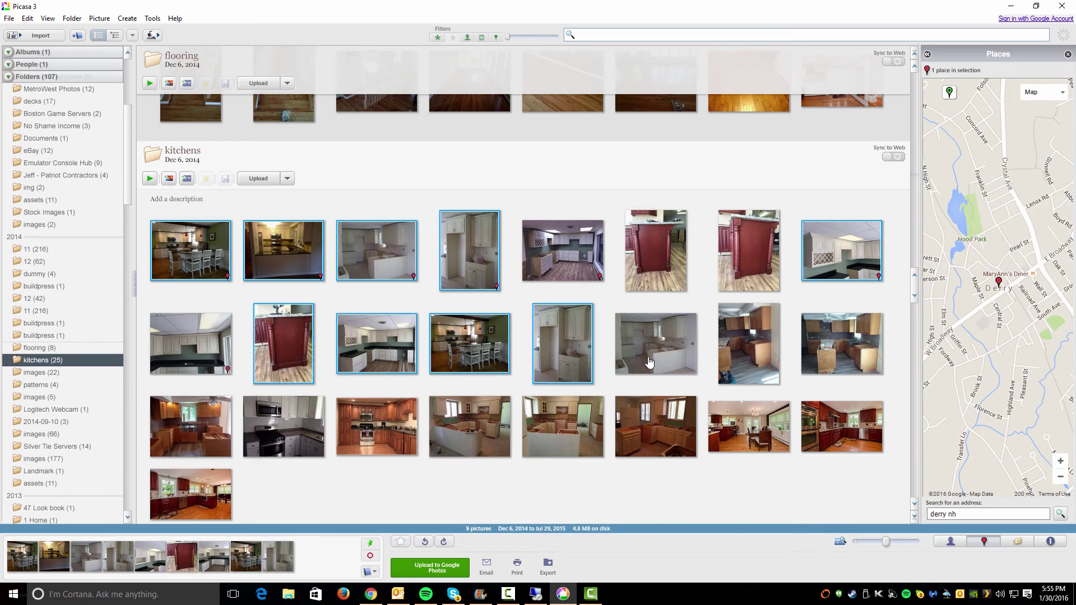
ctrl+click(649, 363)
ctrl+click(763, 350)
ctrl+click(829, 344)
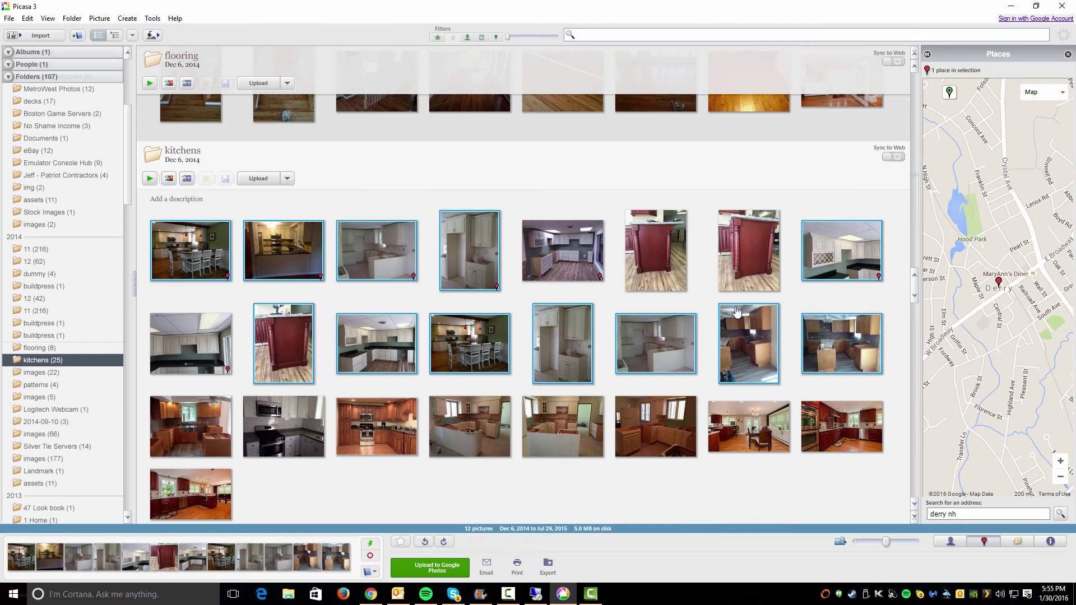
ctrl+click(676, 274)
ctrl+click(732, 256)
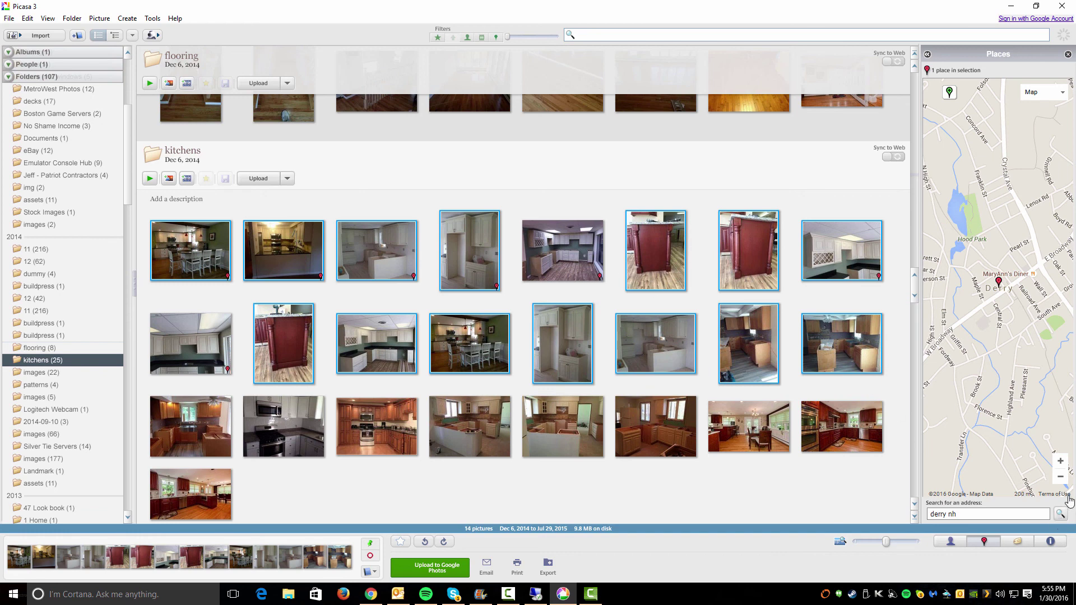
click(1061, 514)
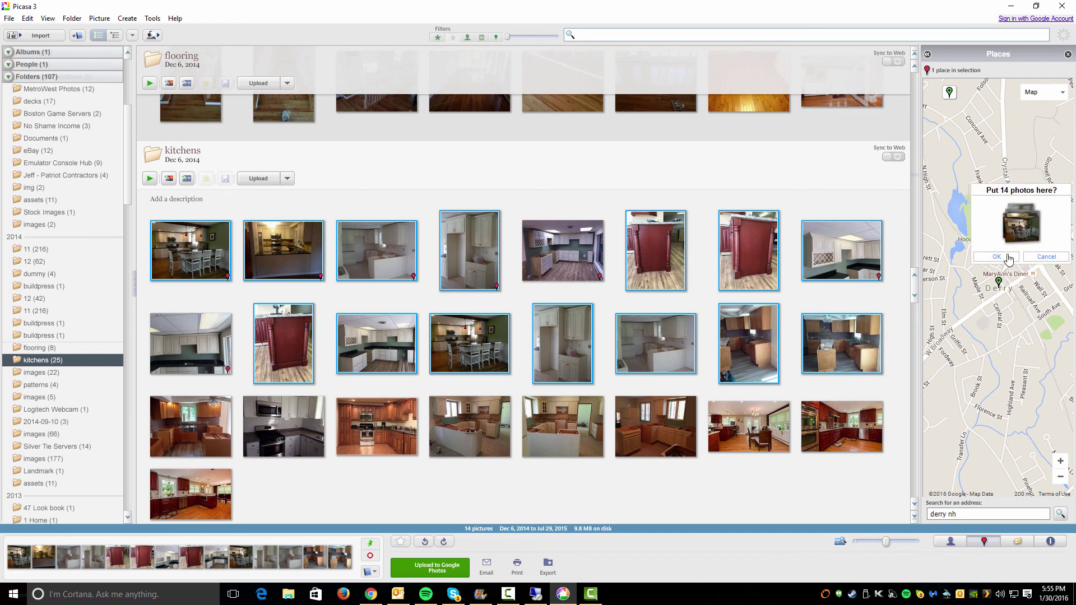
click(1009, 259)
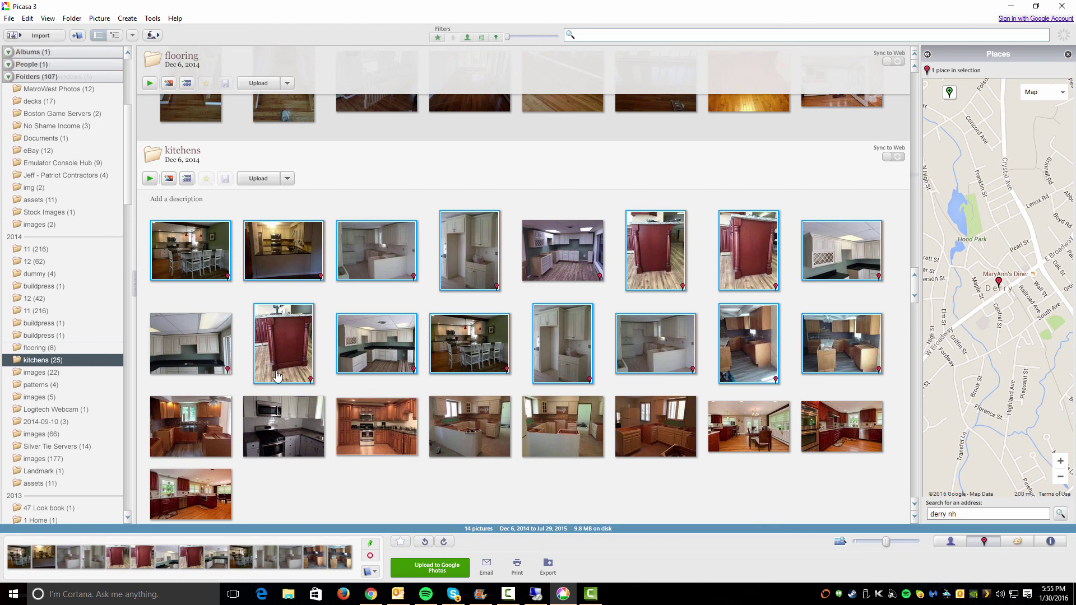